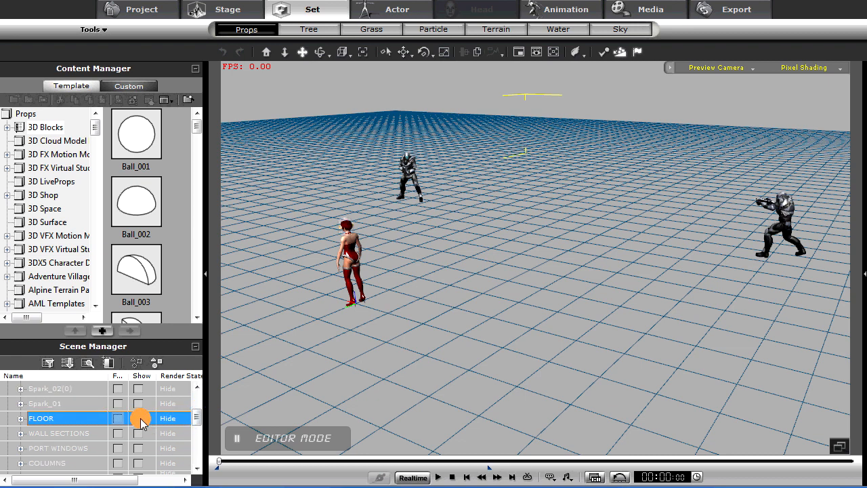
Show the FLOOR prop group in the scene and examine the grated walkways around the characters.
left_click(139, 419)
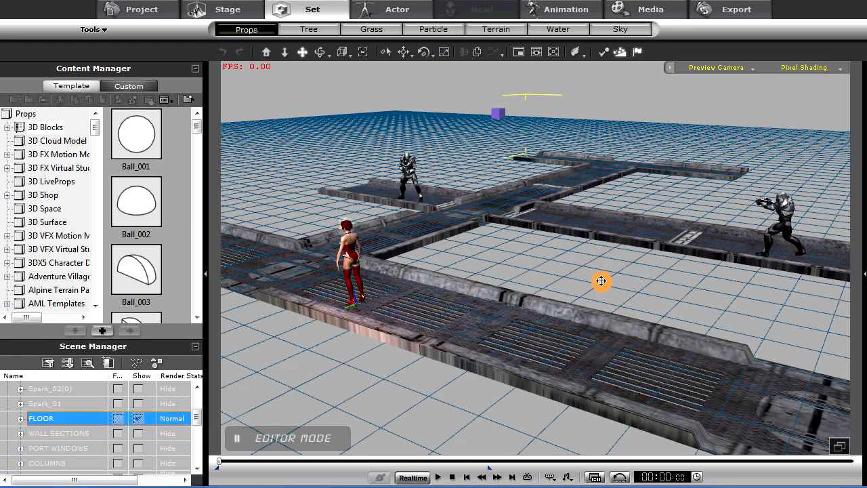
left_click_drag(605, 286, 488, 326)
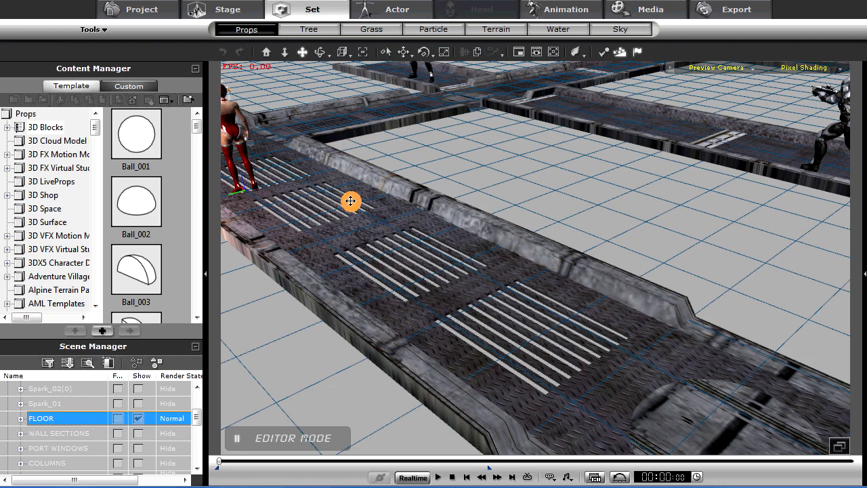
left_click_drag(409, 218, 426, 285)
left_click_drag(548, 332, 682, 341)
left_click_drag(599, 316, 284, 448)
left_click_drag(487, 301, 545, 266)
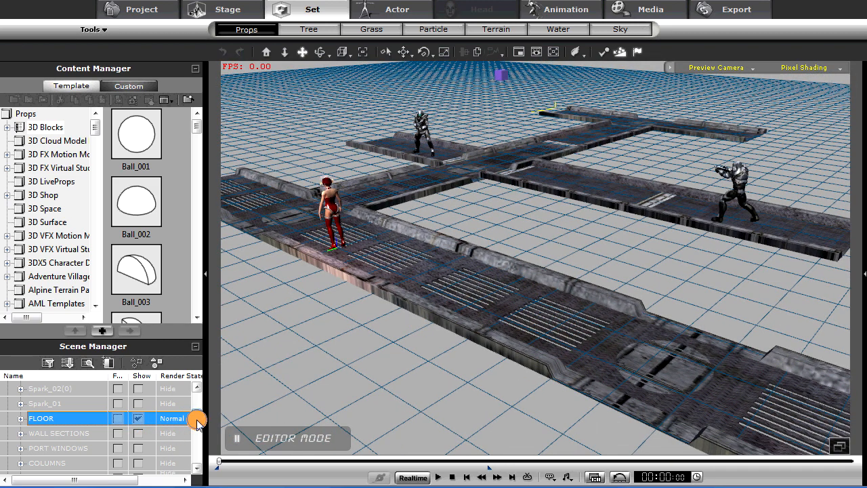
Show the DOORS prop group in the scene.
left_click_drag(197, 420, 201, 440)
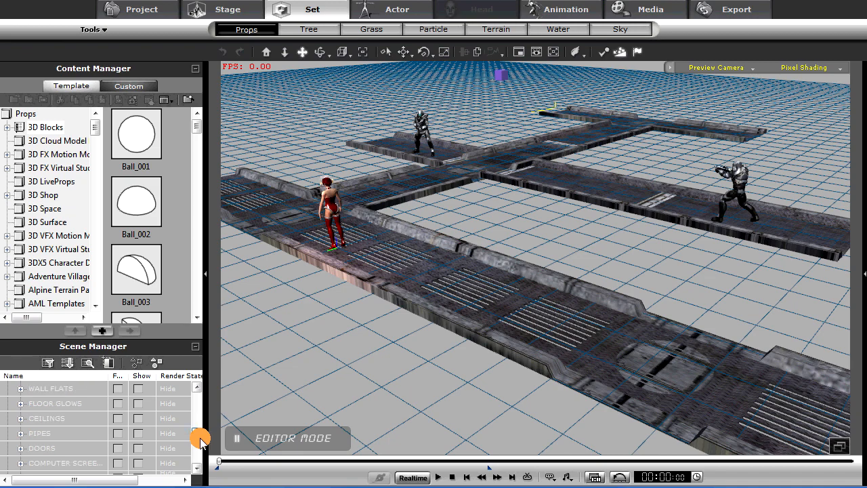
left_click(138, 448)
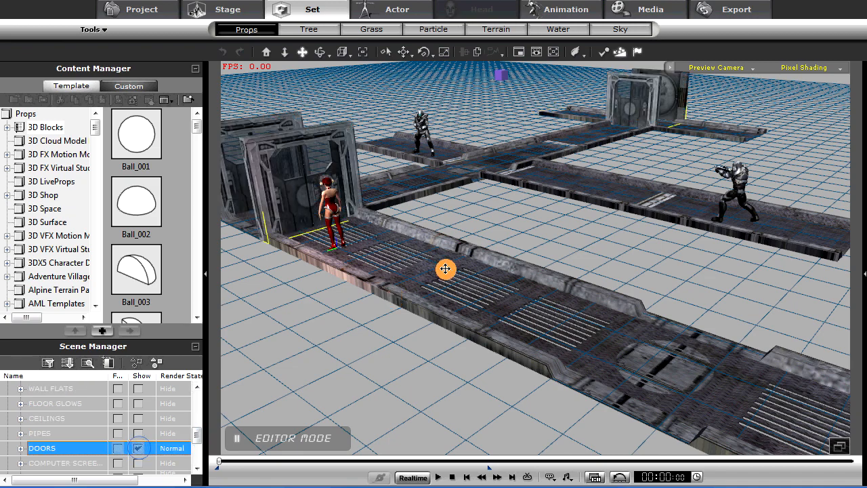
left_click_drag(463, 263, 509, 345)
Play the animation to watch the woman in red go through the doors, skipping ahead once, and stop playback.
key("space")
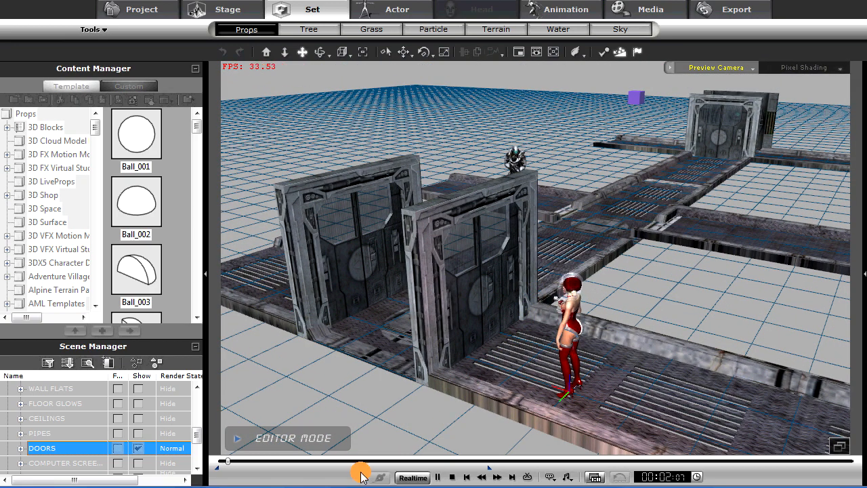
key("space")
left_click_drag(230, 463, 269, 462)
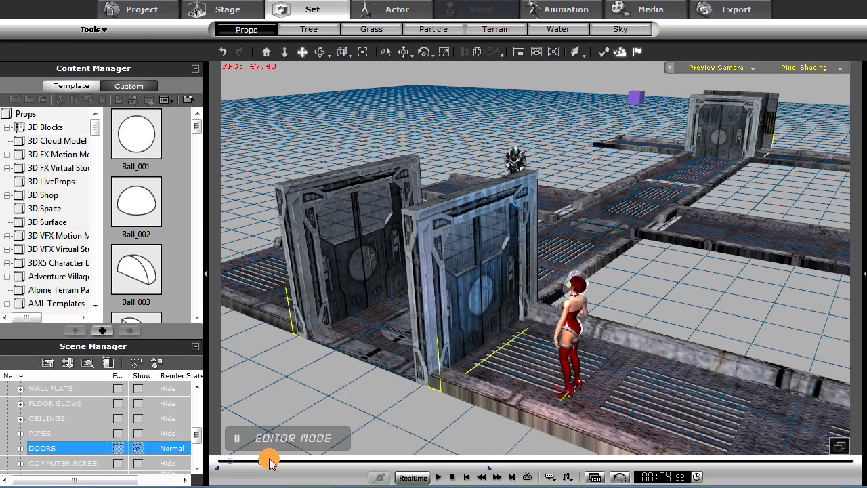
key("space")
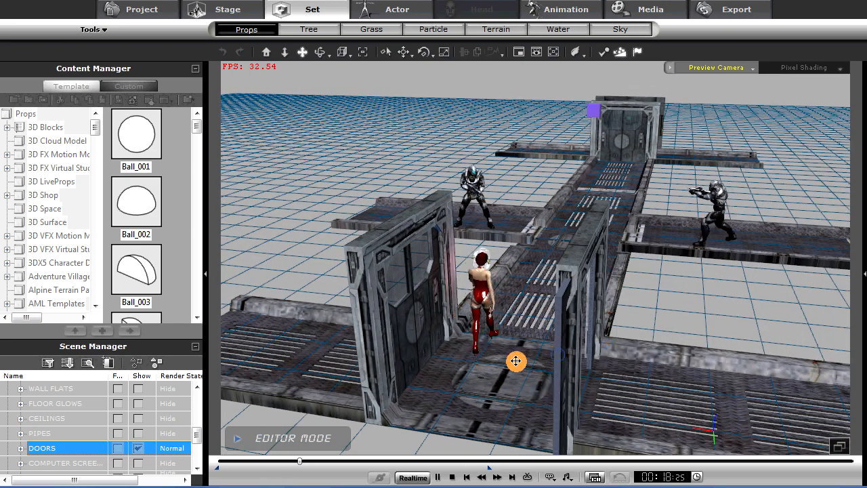
left_click(453, 477)
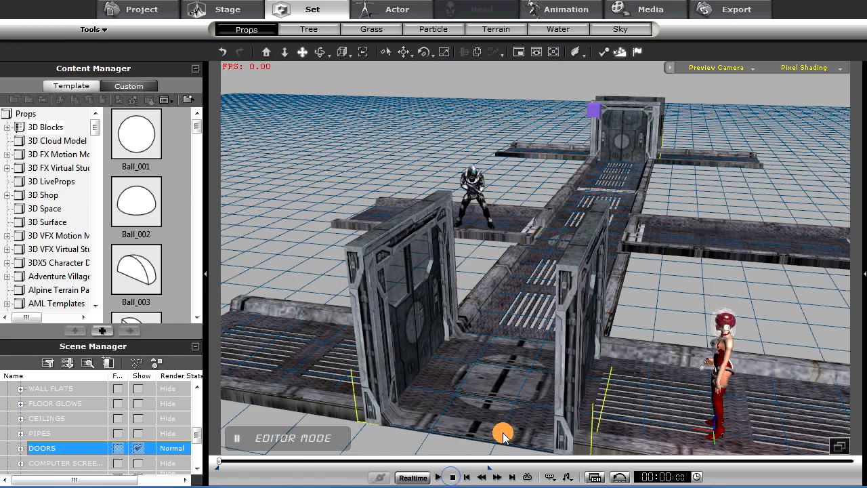
Show the BLUE FLOOR KEY light from the Dir./Spot Light group and scrub to about 00:02:38 in the animation.
right_click_drag(672, 326, 583, 299)
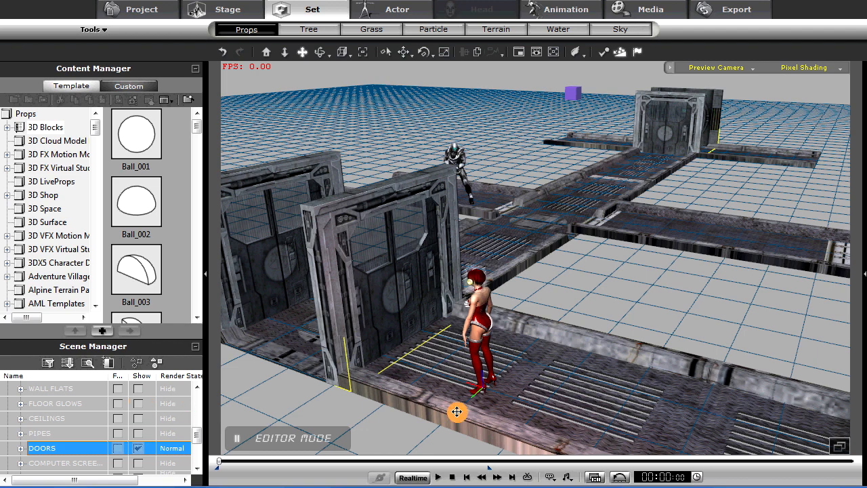
middle_click_drag(482, 380, 479, 330)
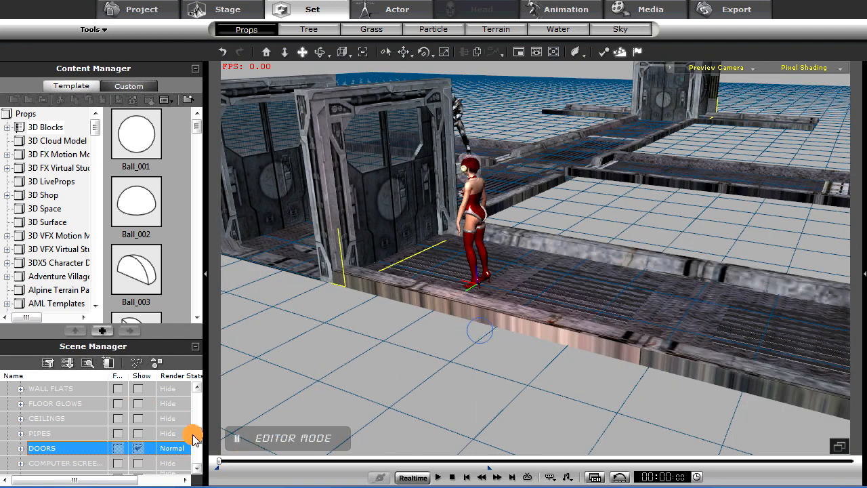
scroll(193, 441, "down", 5)
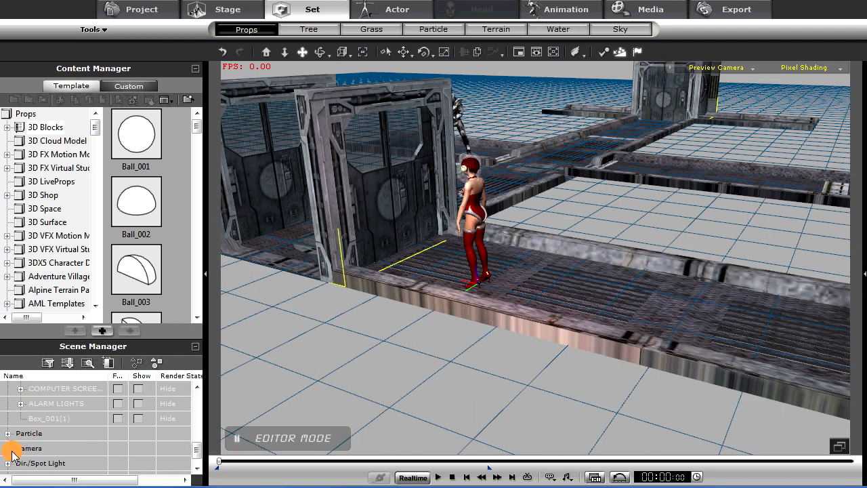
left_click(8, 464)
left_click(84, 434)
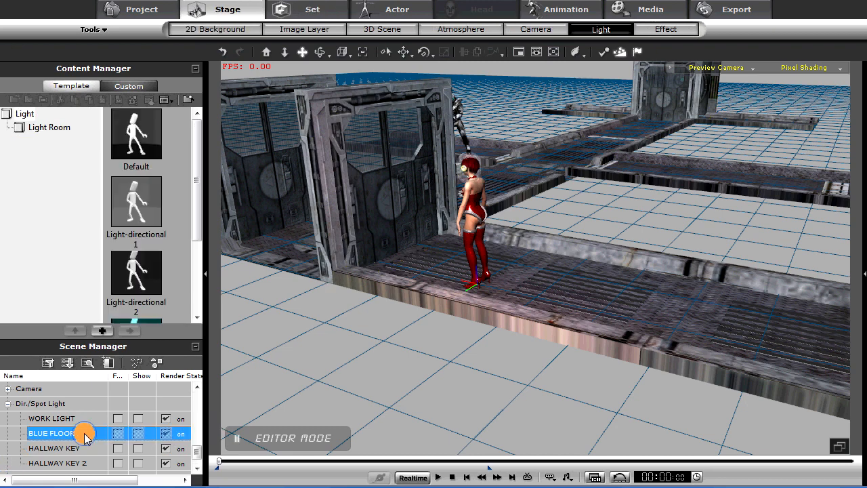
middle_click_drag(400, 358, 423, 302)
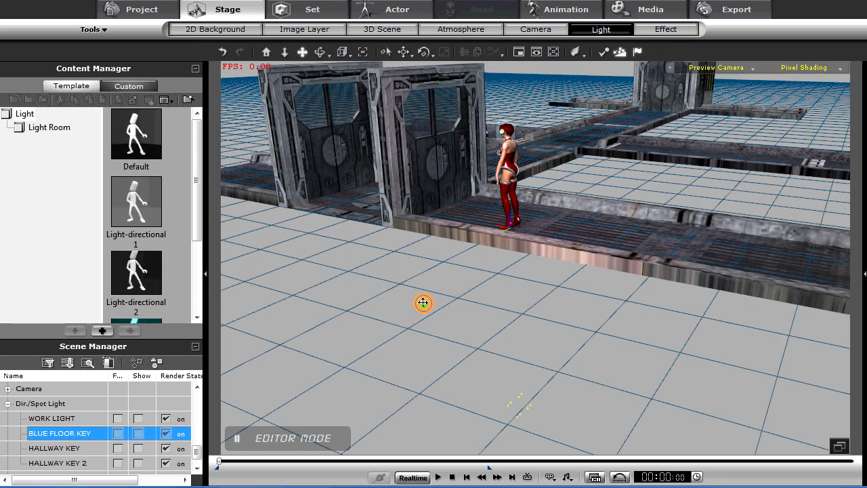
left_click(138, 434)
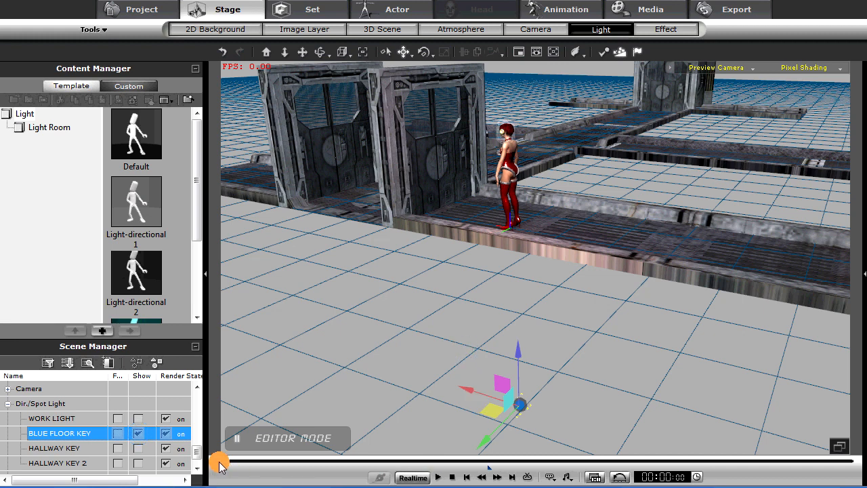
left_click_drag(230, 464, 181, 454)
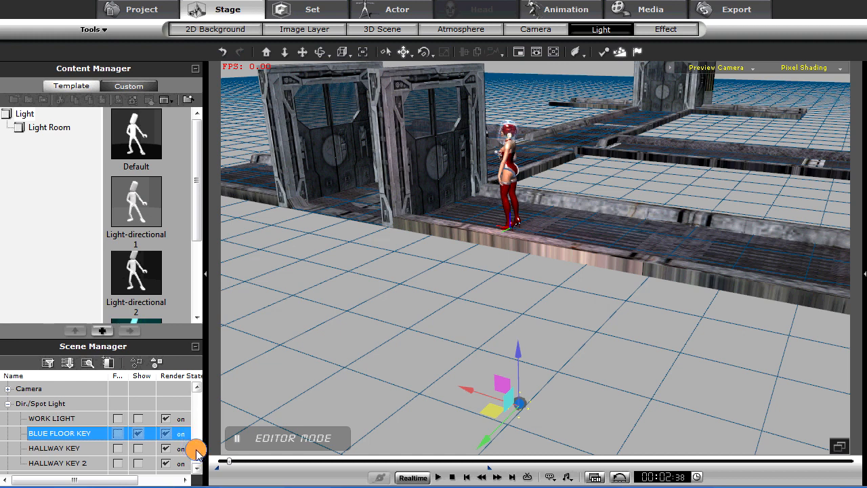
Show the FLOOR GLOWS prop group and briefly play the animation to check the glow under the grates.
left_click_drag(196, 452, 197, 426)
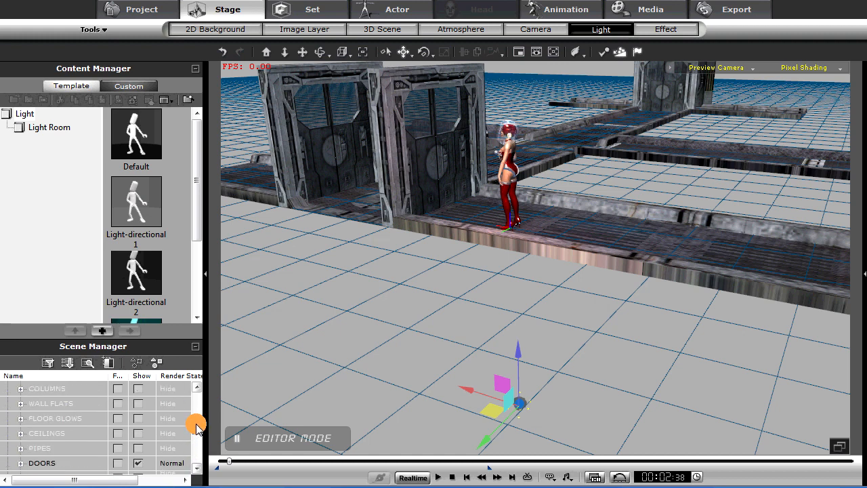
left_click(97, 424)
left_click(138, 418)
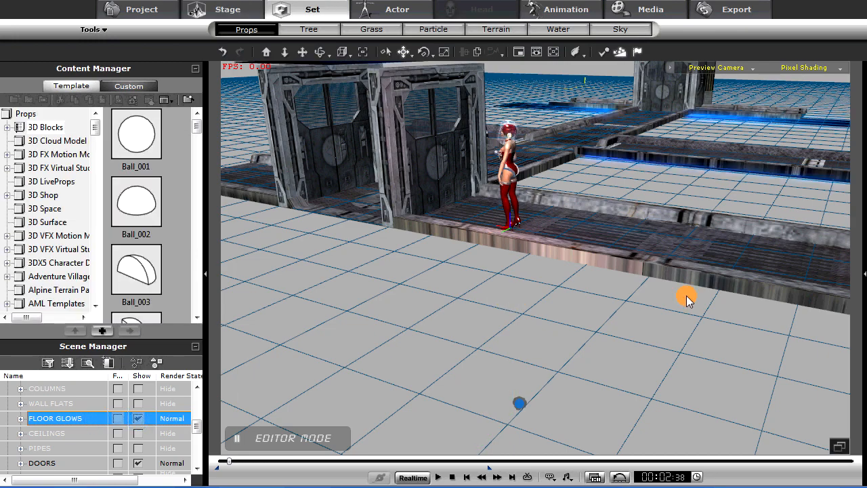
left_click_drag(687, 296, 525, 253)
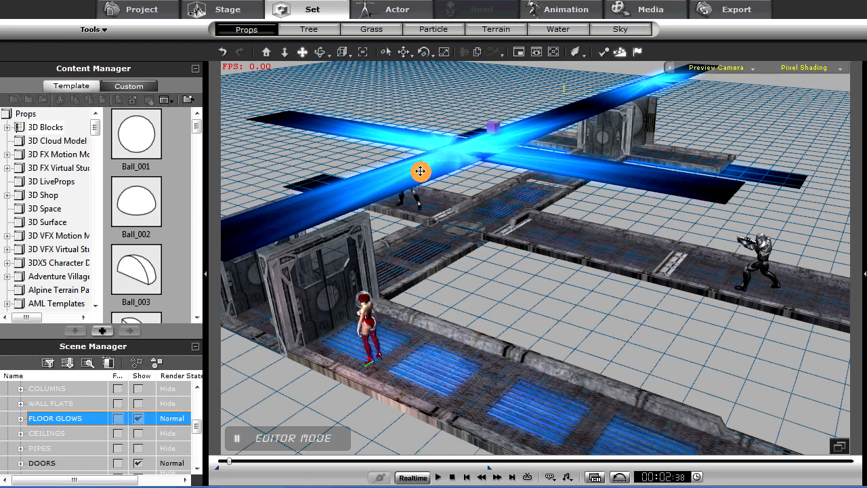
left_click_drag(416, 174, 434, 341)
key("space")
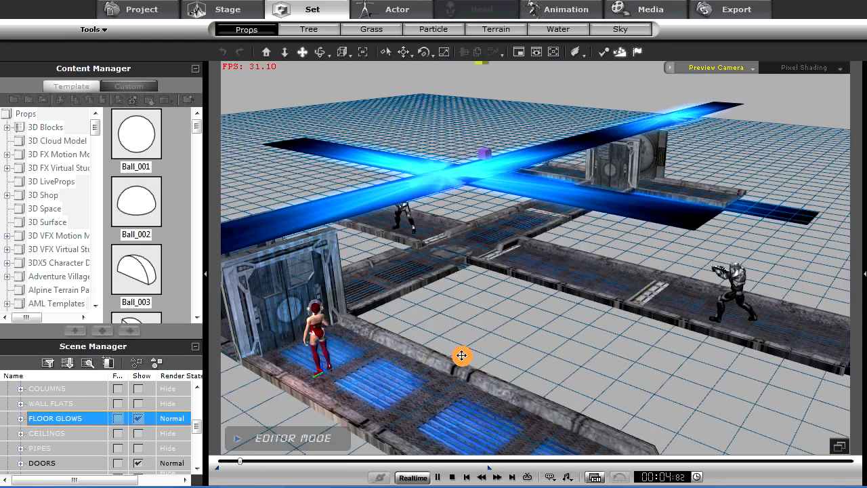
key("space")
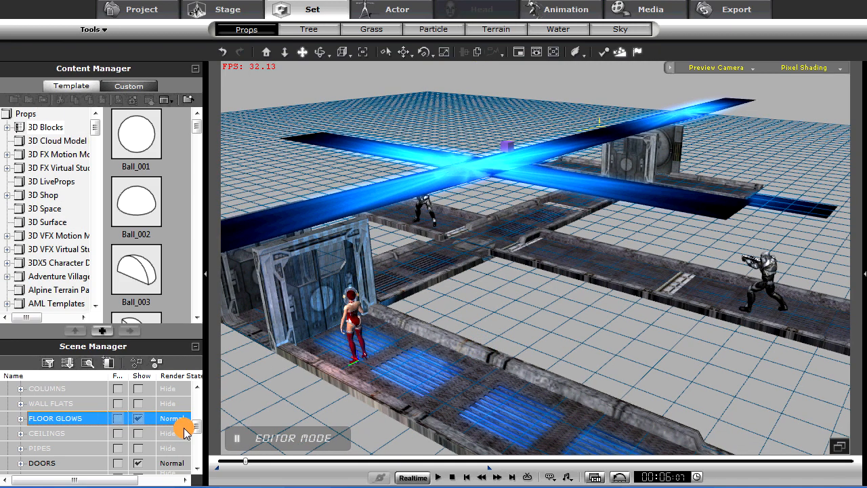
Show the CEILINGS prop group and examine the ceiling above the doors from the side.
left_click(138, 434)
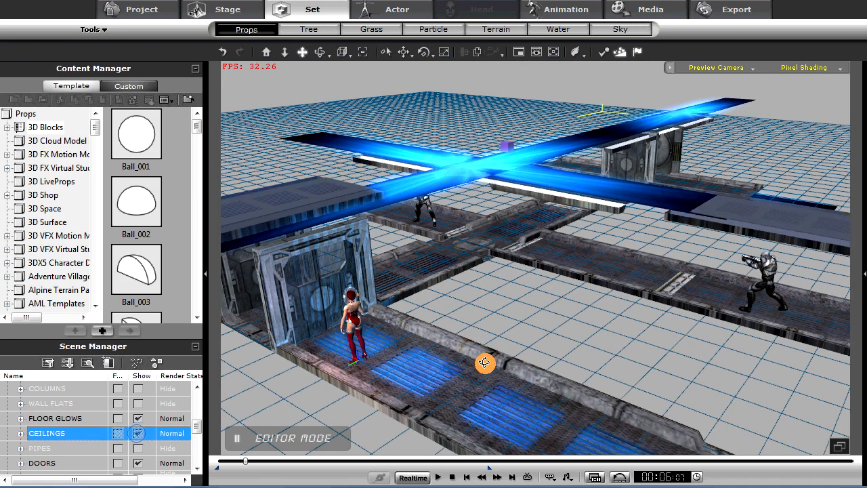
left_click_drag(485, 363, 456, 206)
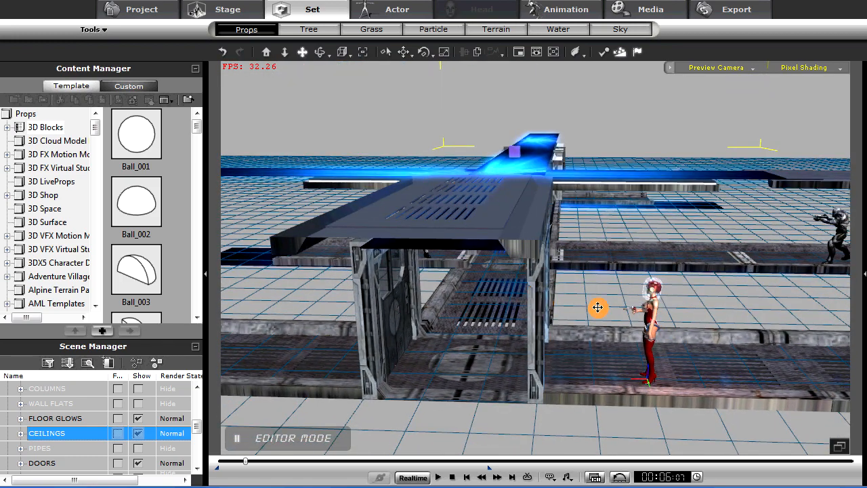
left_click_drag(699, 365, 497, 223)
Play the animation with the ceilings in place and watch the woman in red at the doors up close.
key("space")
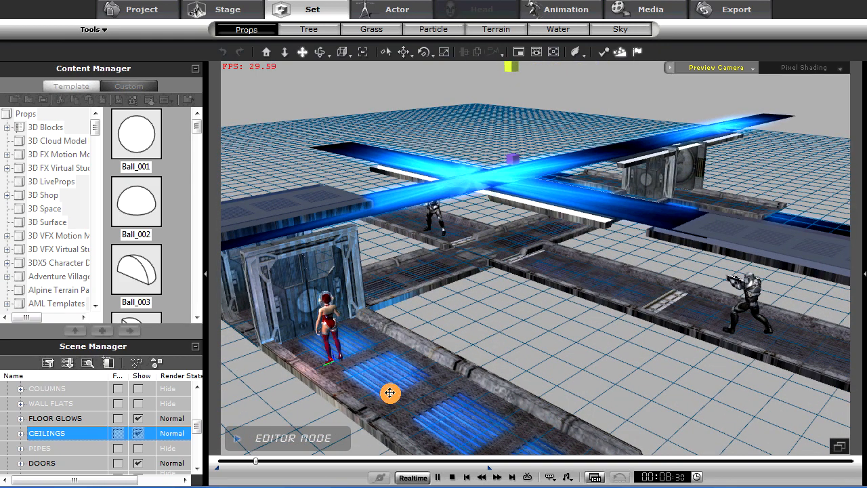
scroll(390, 393, "up", 2)
left_click_drag(355, 387, 420, 366)
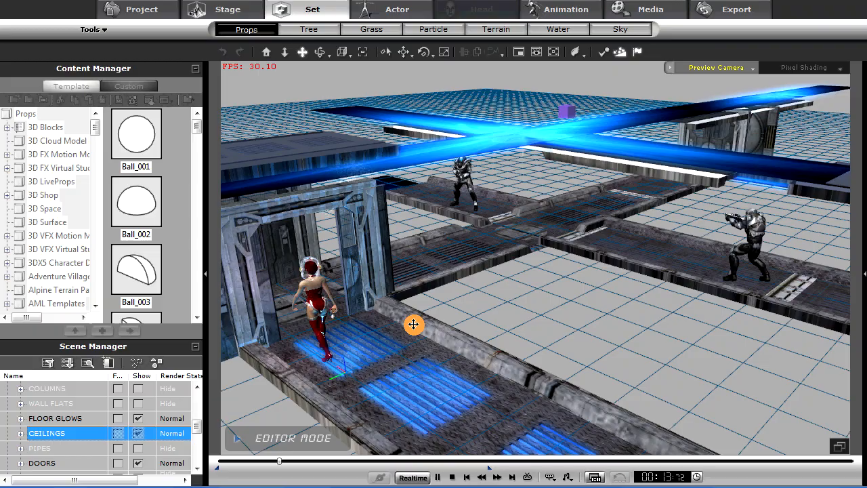
left_click_drag(399, 341, 387, 381)
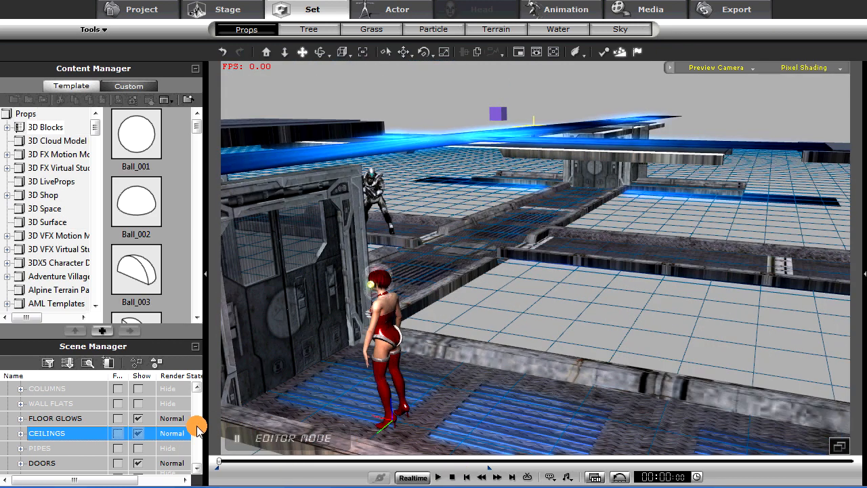
Show the PIPES and WALL SECTIONS prop groups and examine the enclosed corridor from inside and outside.
left_click(138, 448)
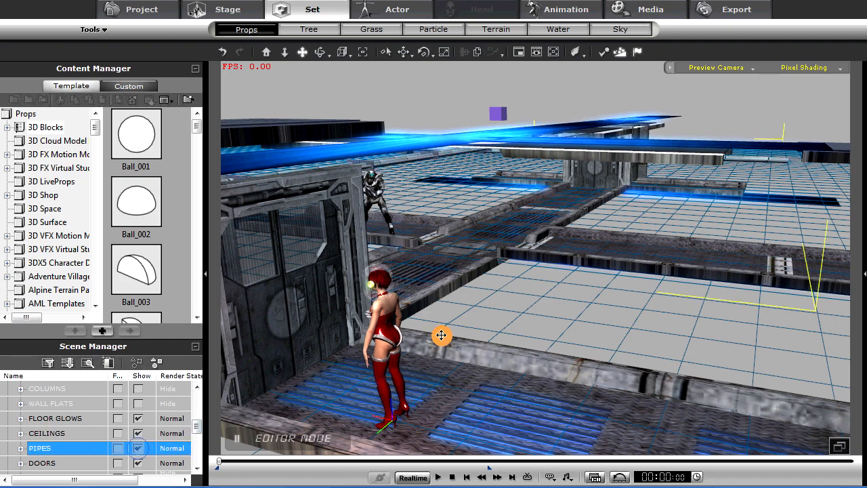
left_click_drag(441, 334, 267, 330)
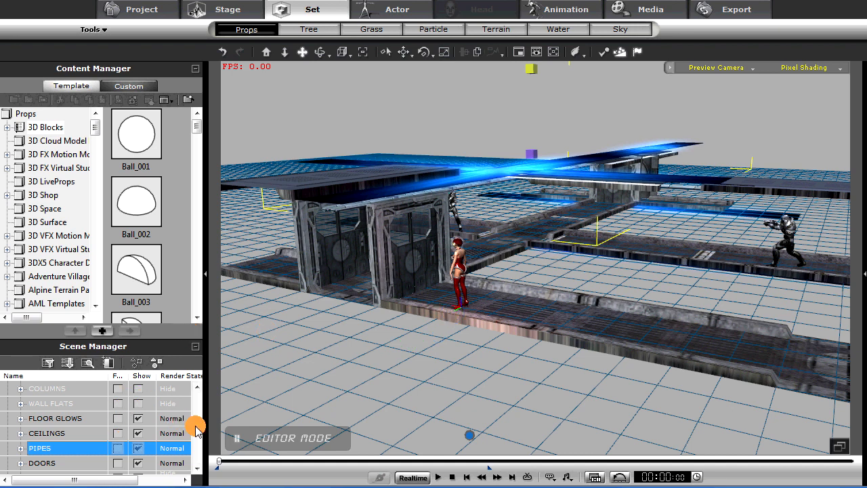
scroll(195, 427, "up", 5)
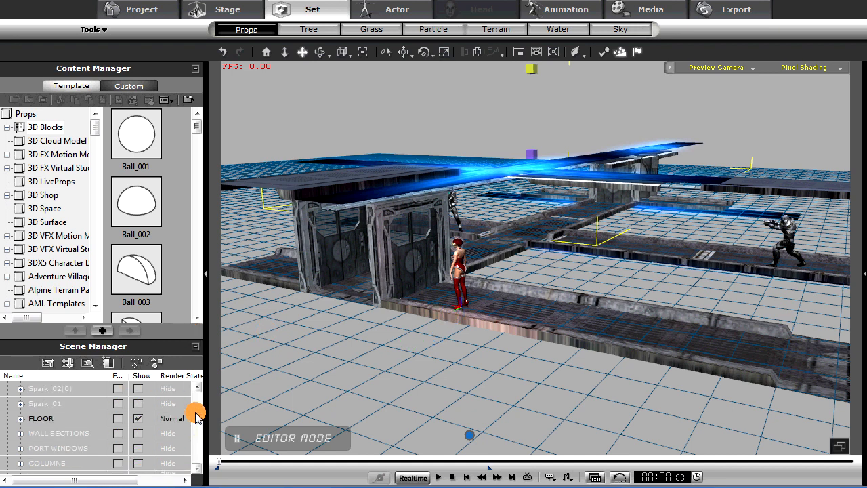
scroll(196, 411, "down", 1)
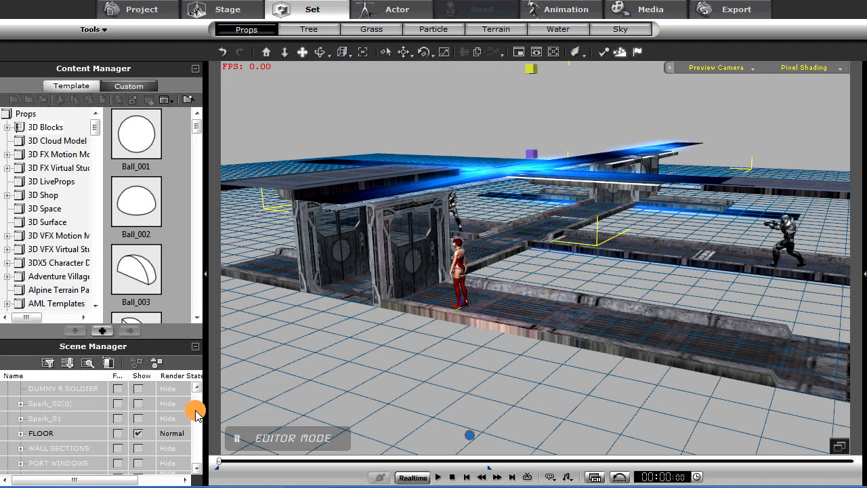
left_click(138, 448)
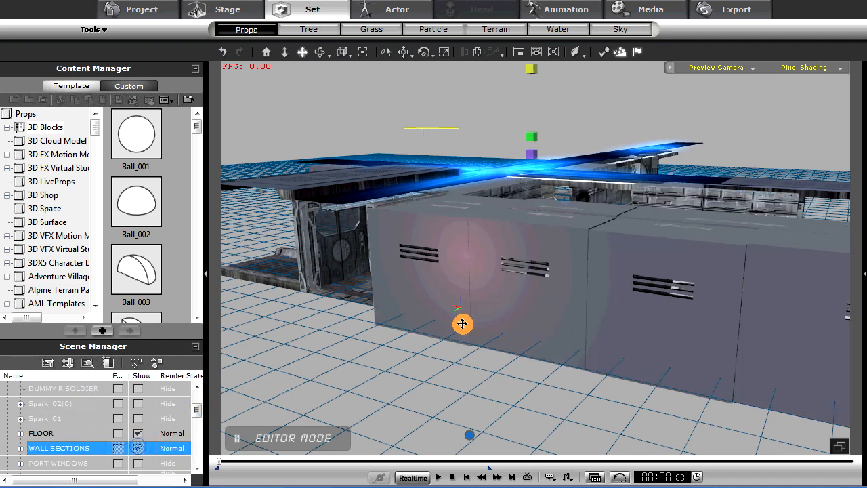
left_click_drag(599, 333, 326, 297)
scroll(449, 296, "up", 3)
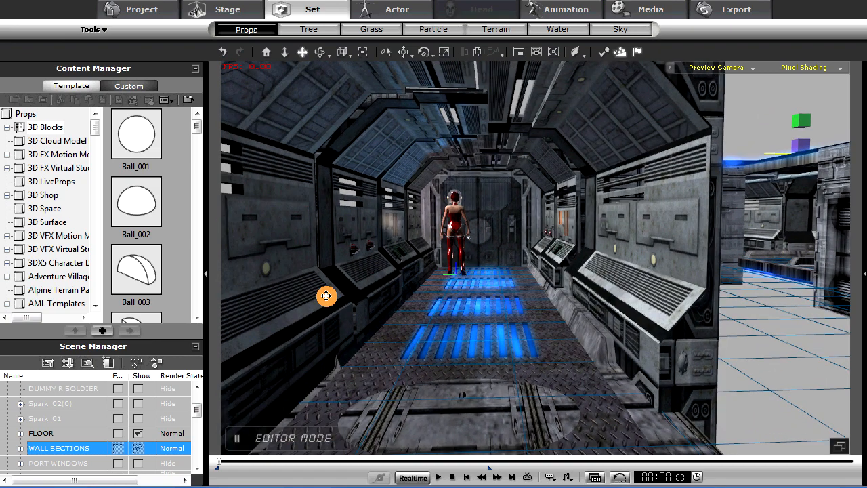
left_click_drag(464, 300, 519, 342)
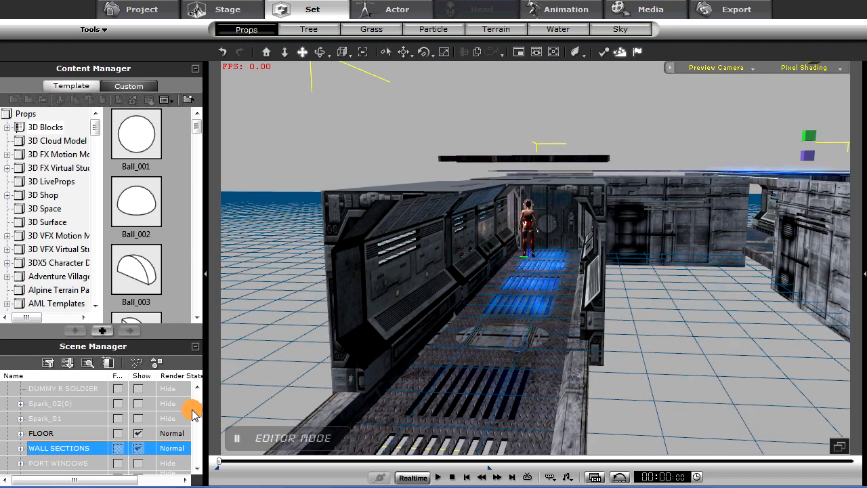
Show the WALL FLATS prop group in the scene.
left_click_drag(196, 412, 197, 422)
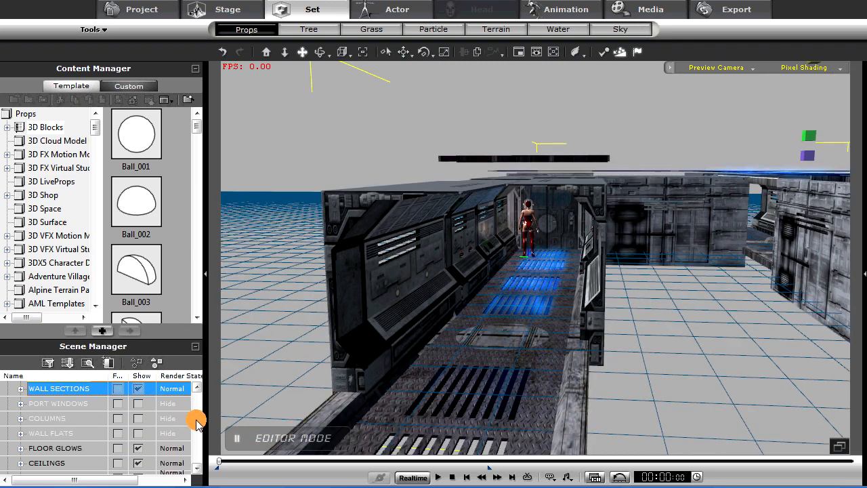
left_click(85, 435)
left_click(139, 433)
left_click_drag(727, 357, 418, 412)
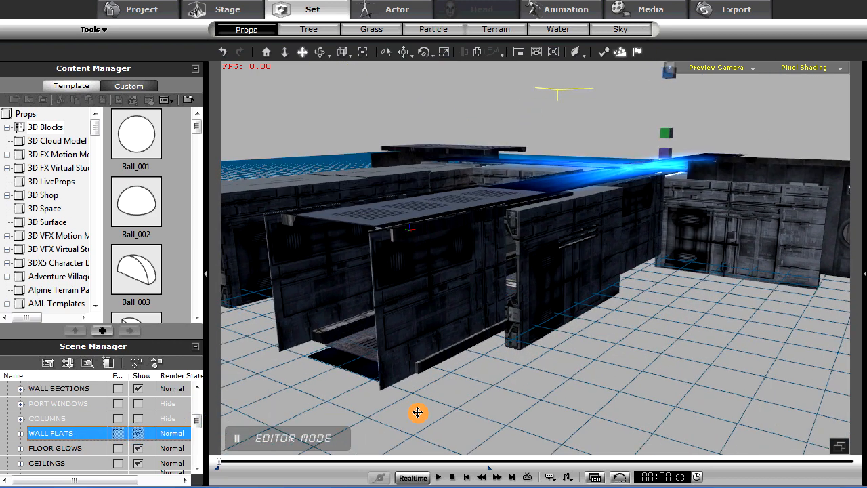
Toggle the WALL FLATS group's visibility to compare the corridor with and without it, then examine the walls from several sides.
left_click(139, 434)
left_click_drag(412, 362, 278, 453)
left_click(139, 433)
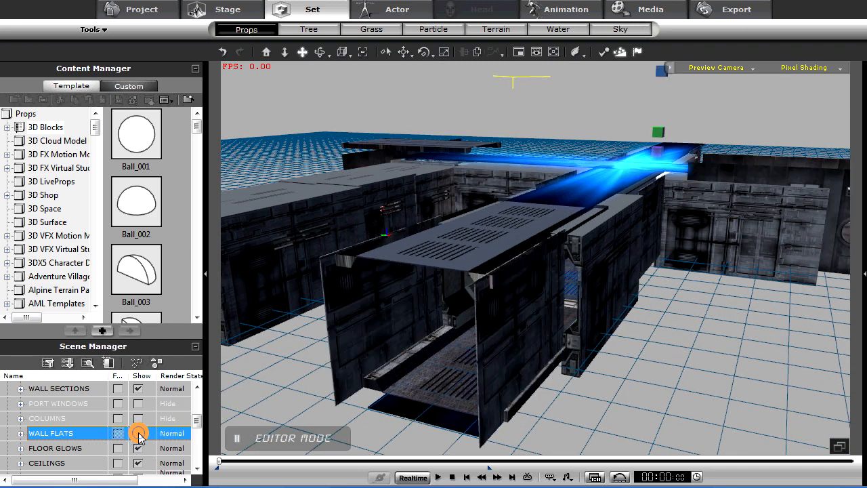
left_click(138, 433)
left_click(139, 433)
left_click(138, 433)
left_click(138, 434)
left_click_drag(340, 389, 396, 384)
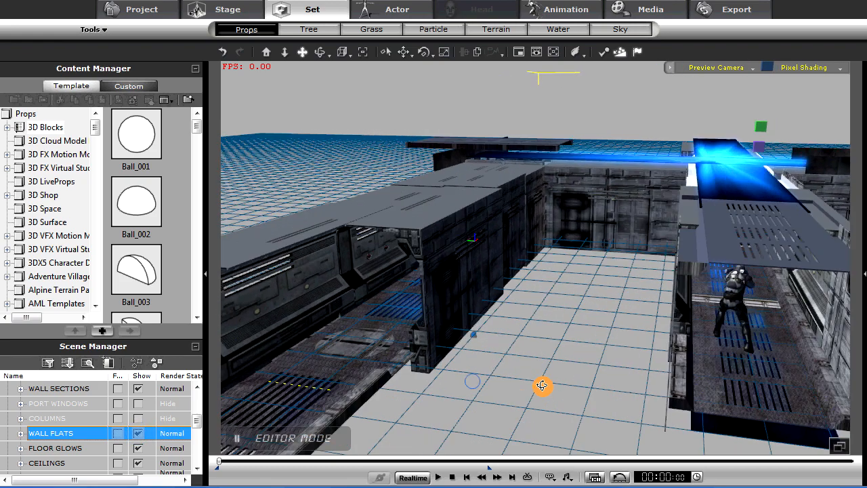
left_click_drag(542, 385, 691, 387)
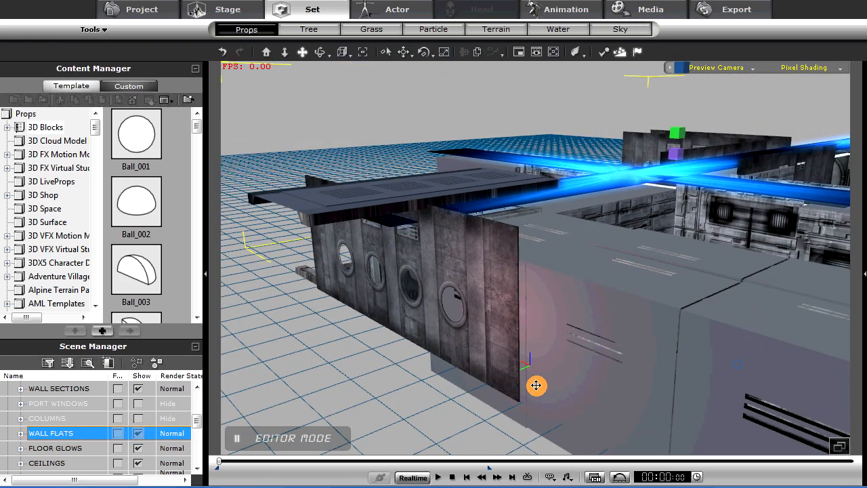
left_click_drag(538, 384, 507, 334)
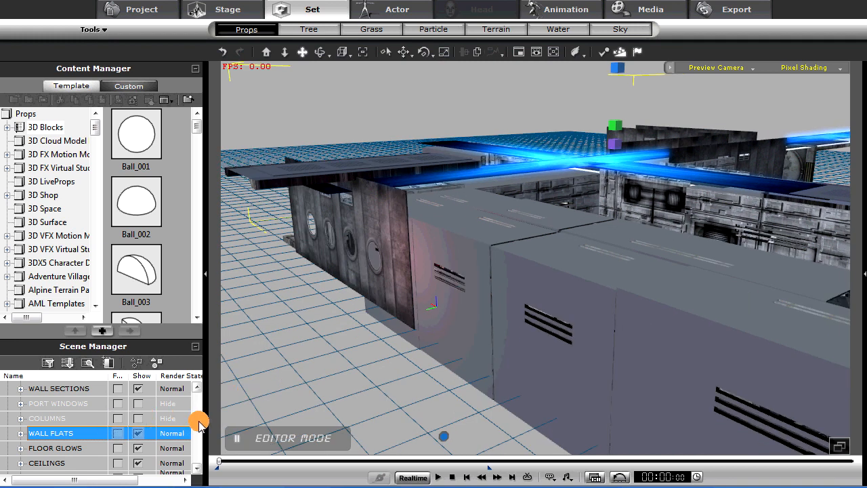
Show the PORT WINDOWS prop group and examine the round windows at the corridor ends.
left_click(138, 405)
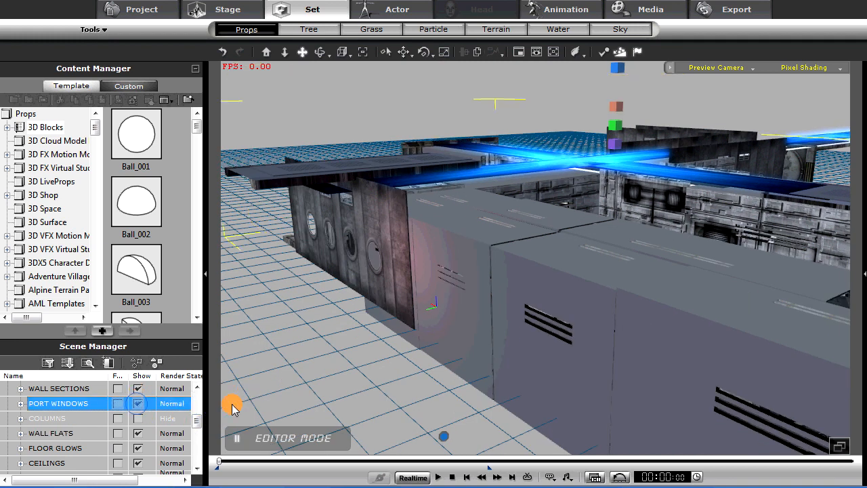
left_click_drag(461, 381, 297, 405)
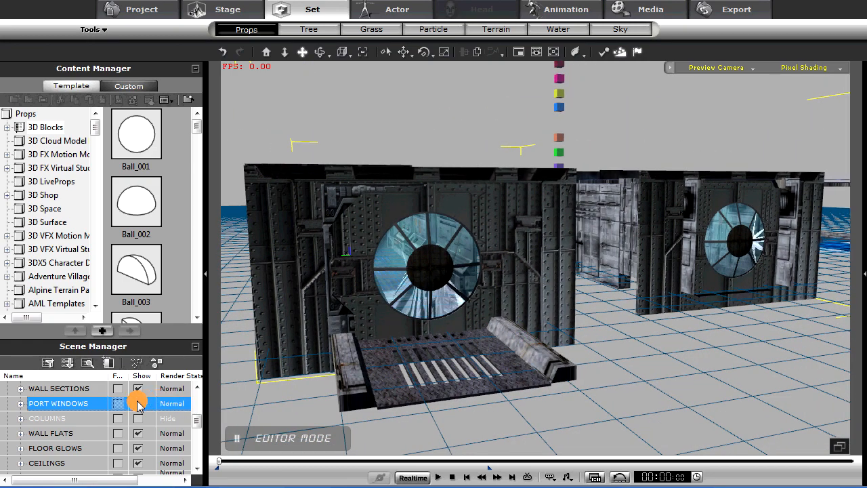
left_click(138, 405)
left_click(138, 405)
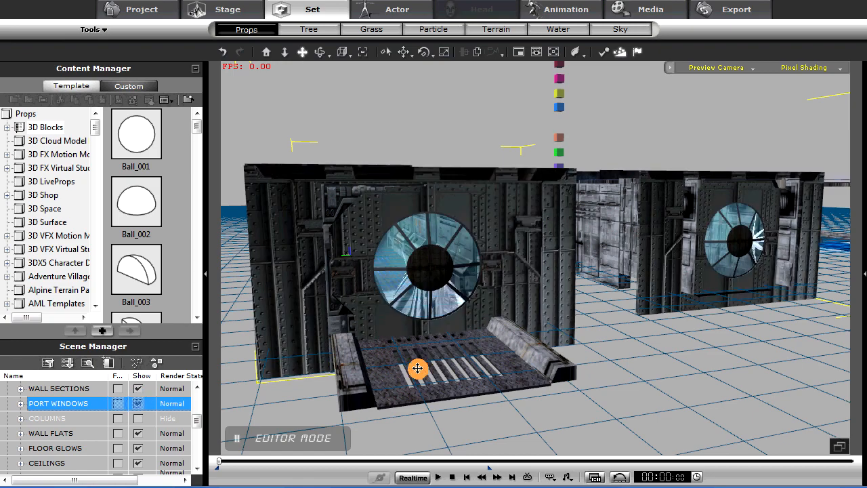
left_click_drag(500, 374, 501, 411)
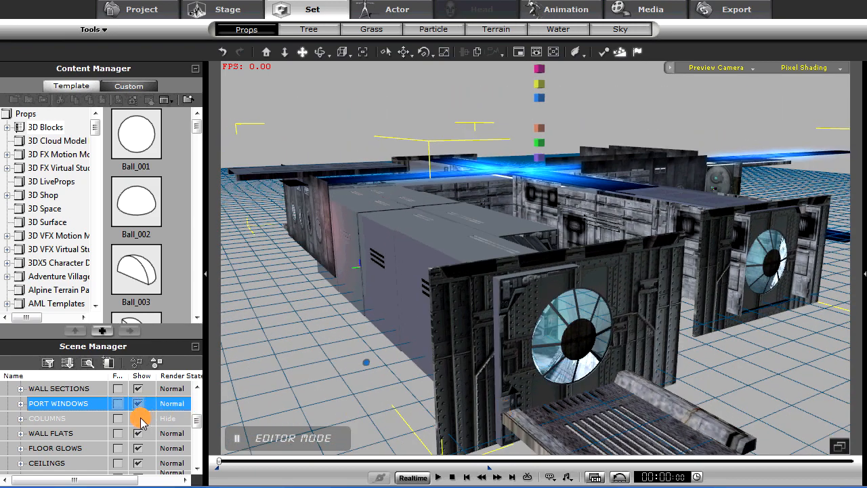
Hide the WALL SECTIONS prop group, show the COLUMNS group and view the column beside the woman in red.
left_click(138, 390)
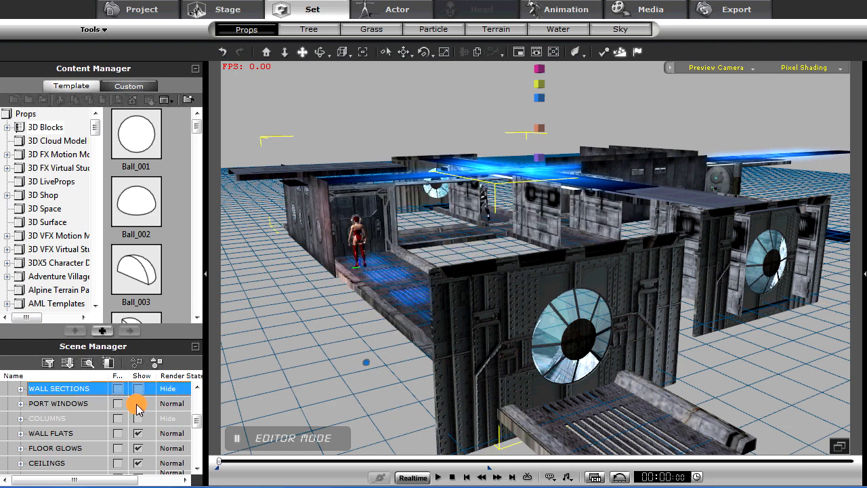
left_click(139, 419)
left_click_drag(397, 310, 425, 383)
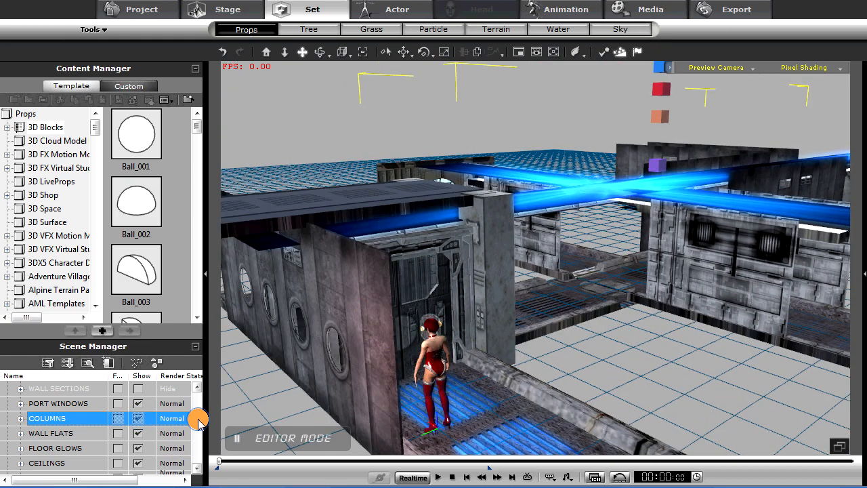
scroll(199, 420, "up", 2)
scroll(200, 418, "down", 1)
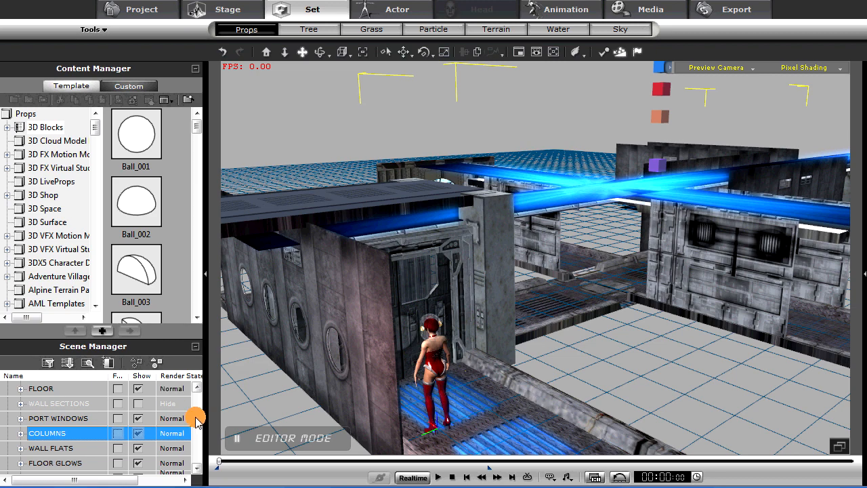
Hide the PORT WINDOWS and WALL FLATS prop groups to expose the columns around the doors.
left_click(137, 419)
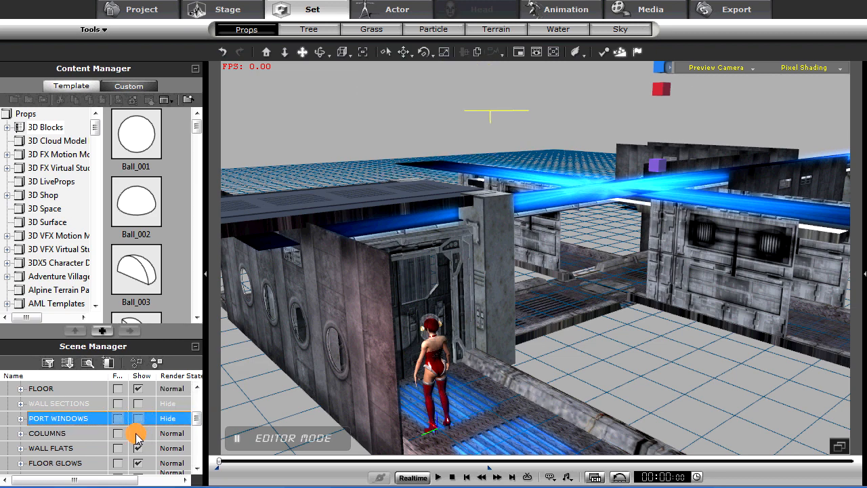
left_click(138, 448)
left_click_drag(367, 400, 535, 330)
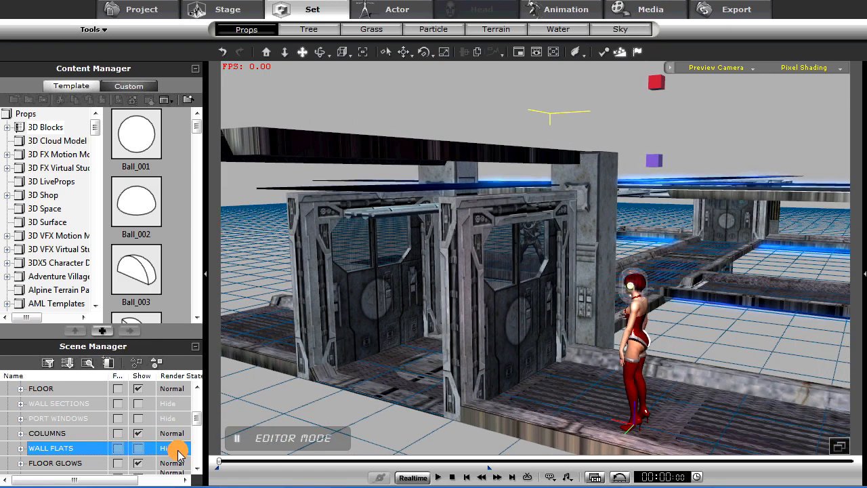
Toggle the COLUMNS group off and on and examine the columns from several sides of the corridor.
left_click(138, 433)
left_click(139, 433)
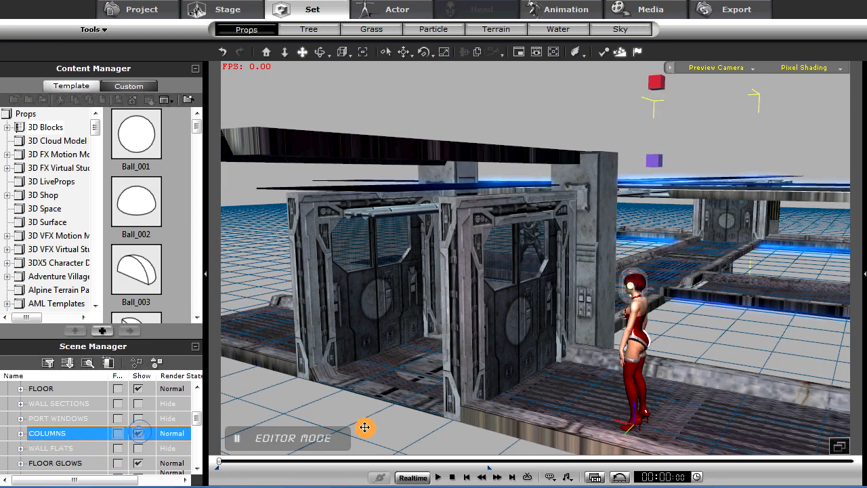
left_click_drag(366, 427, 418, 355)
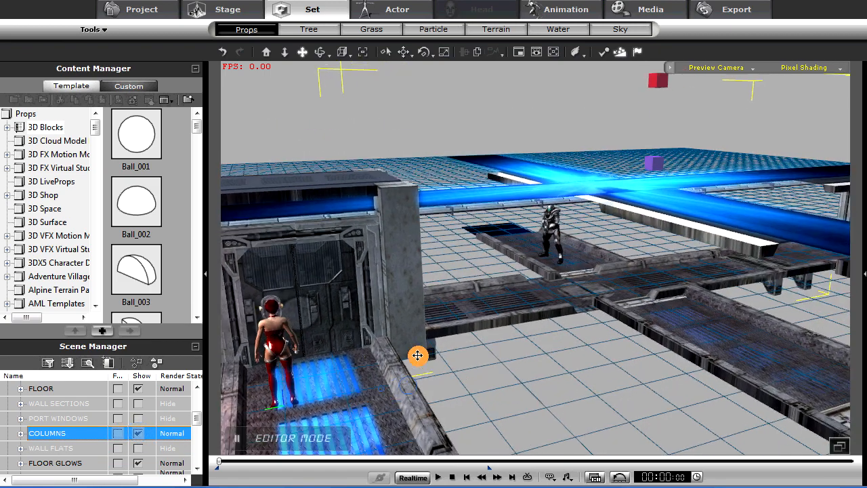
left_click_drag(529, 326, 669, 348)
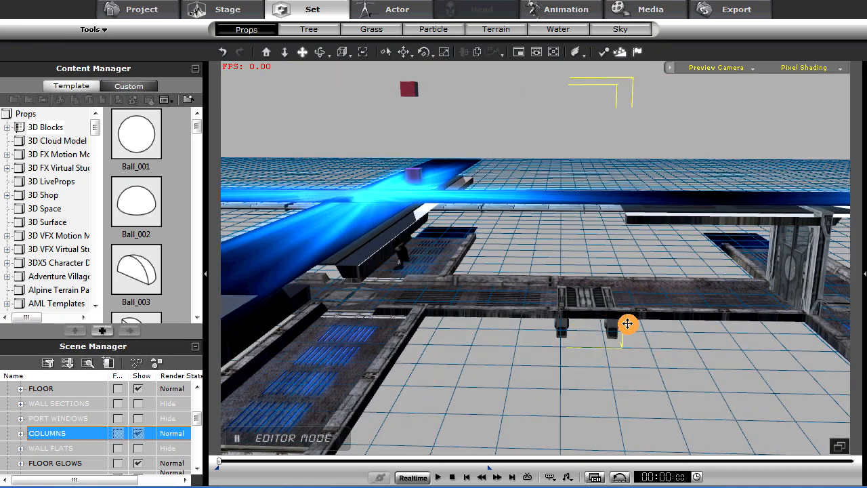
left_click_drag(628, 324, 544, 360)
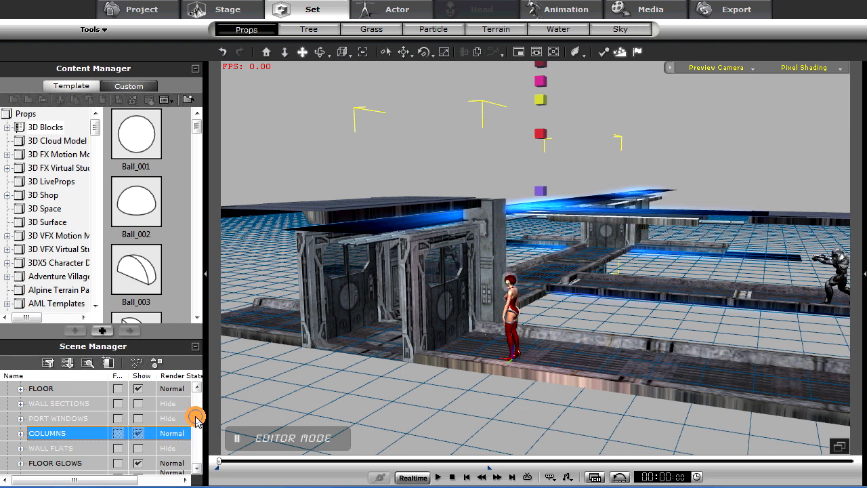
Show the computer screens prop group and examine a screen beside the corridor floor up close.
left_click_drag(196, 418, 135, 444)
left_click(138, 433)
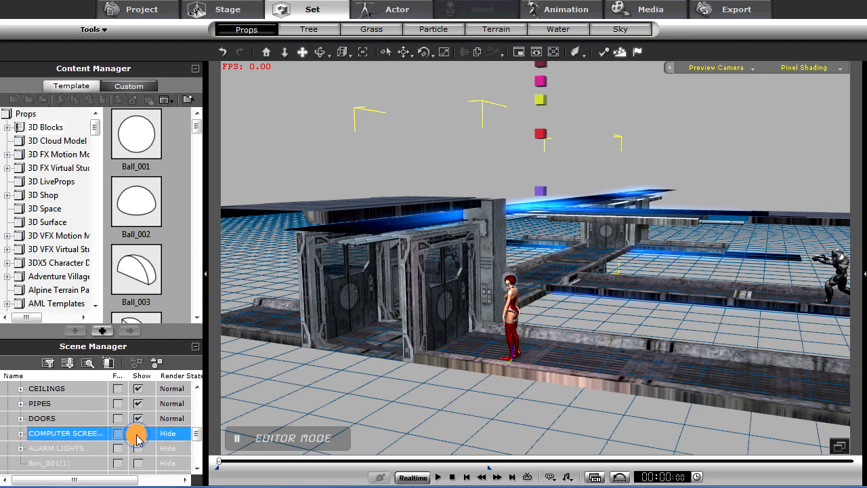
left_click_drag(678, 377, 477, 321)
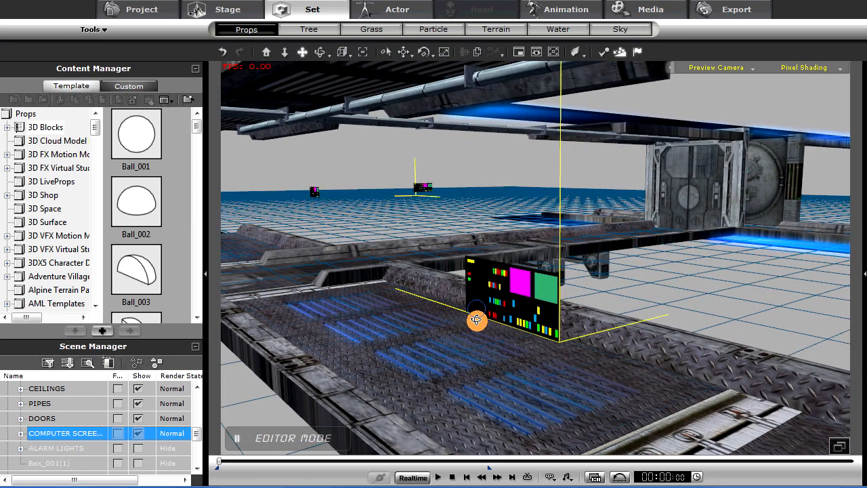
Play the animation with the computer screens in place, watch the soldiers in the corridor, and stop it.
key("space")
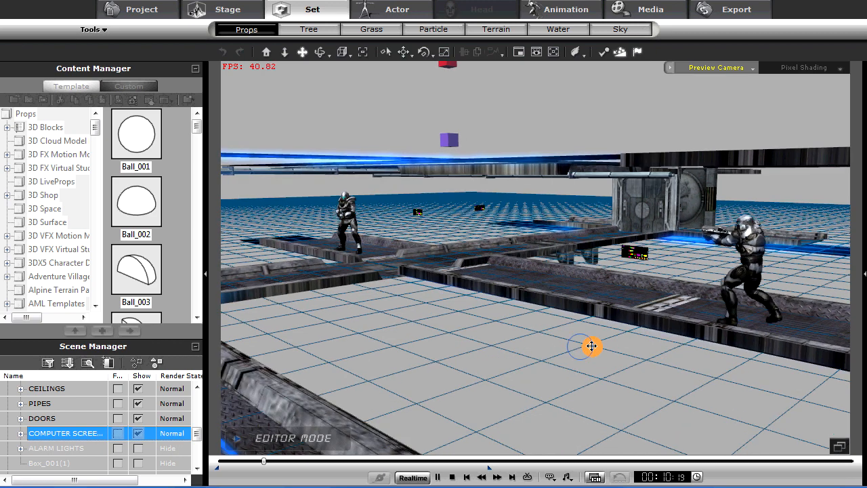
key("space")
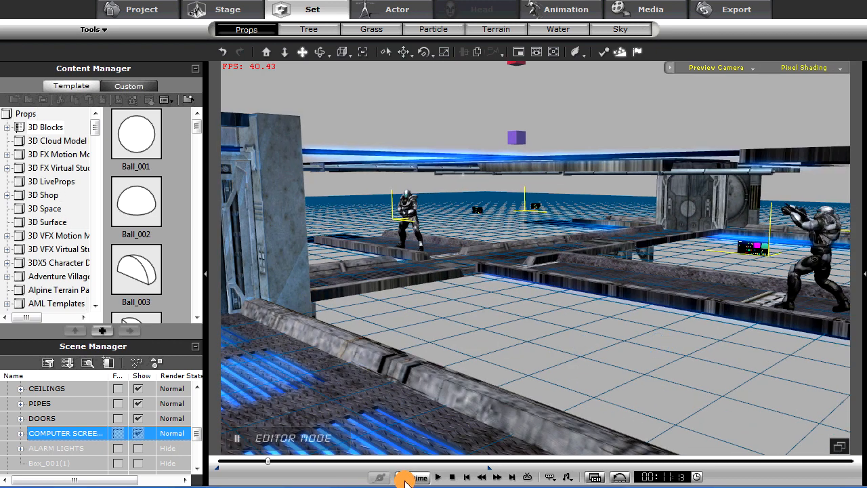
left_click(451, 477)
Show the ALARM LIGHTS prop group and play the animation to preview the lights, pausing at 00:30:20.
left_click(139, 449)
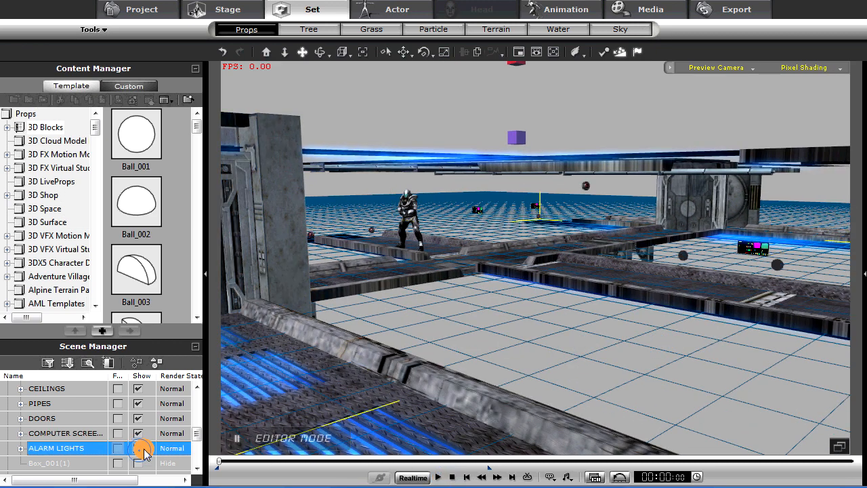
key("space")
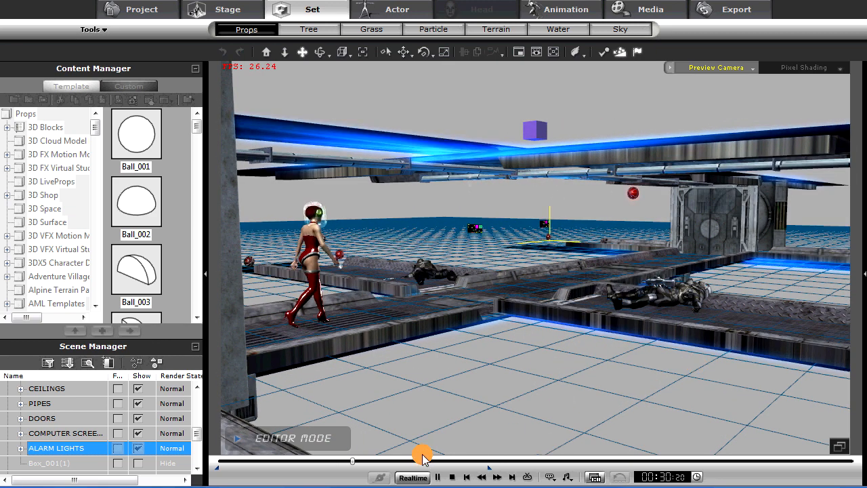
key("space")
Show the WALL FLATS, PORT WINDOWS and WALL SECTIONS prop groups again to enclose the corridor.
mouse_move(196, 431)
left_mouse_down()
mouse_move(195, 439)
mouse_move(196, 424)
left_mouse_up()
left_click(138, 419)
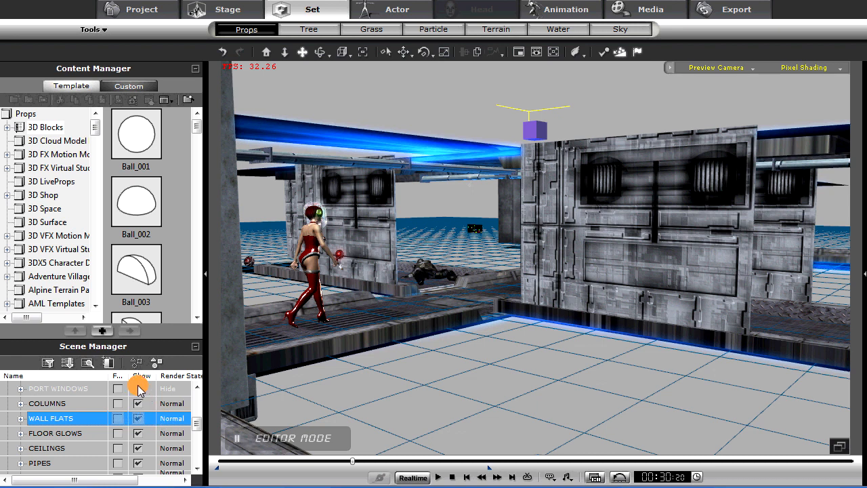
left_click(138, 389)
scroll(190, 425, "up", 4)
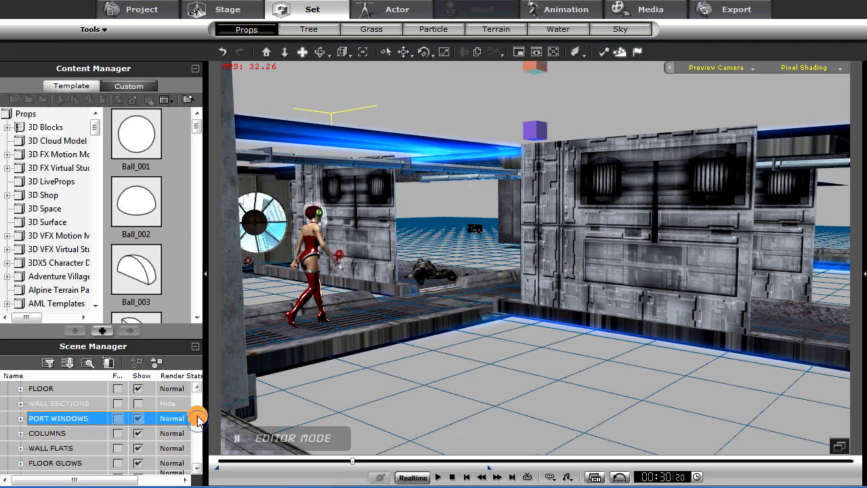
left_click(138, 433)
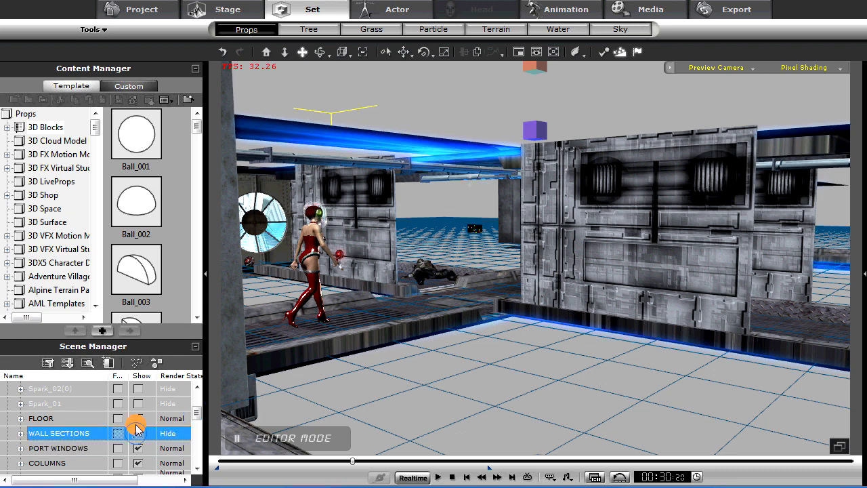
Examine the fully assembled corridor set from above and from outside.
left_click_drag(196, 415, 197, 395)
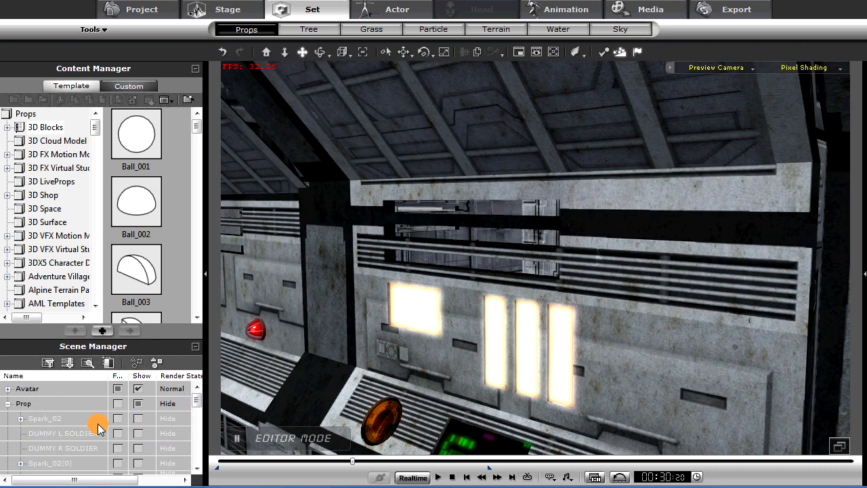
scroll(563, 414, "down", 5)
right_click_drag(570, 399, 333, 395)
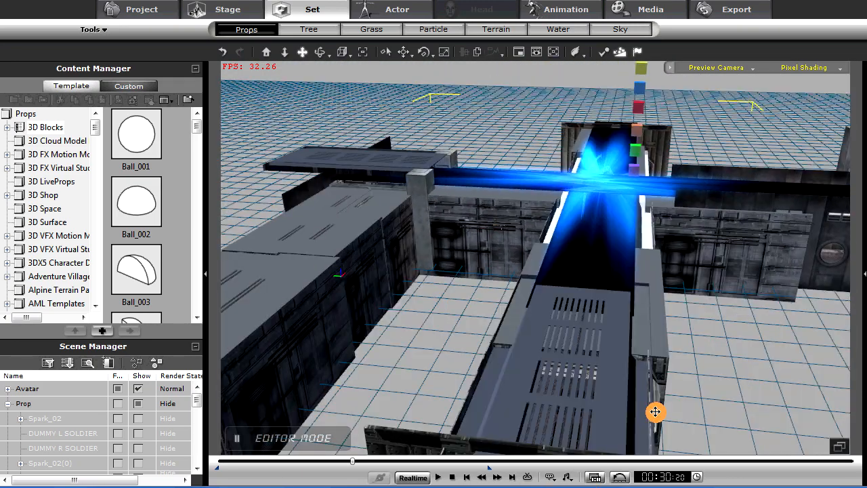
right_click_drag(656, 410, 547, 225)
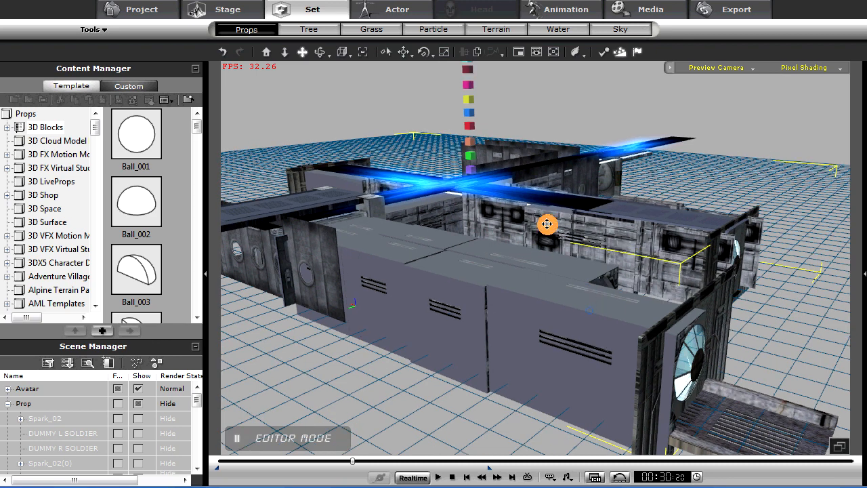
right_click_drag(537, 268, 538, 219)
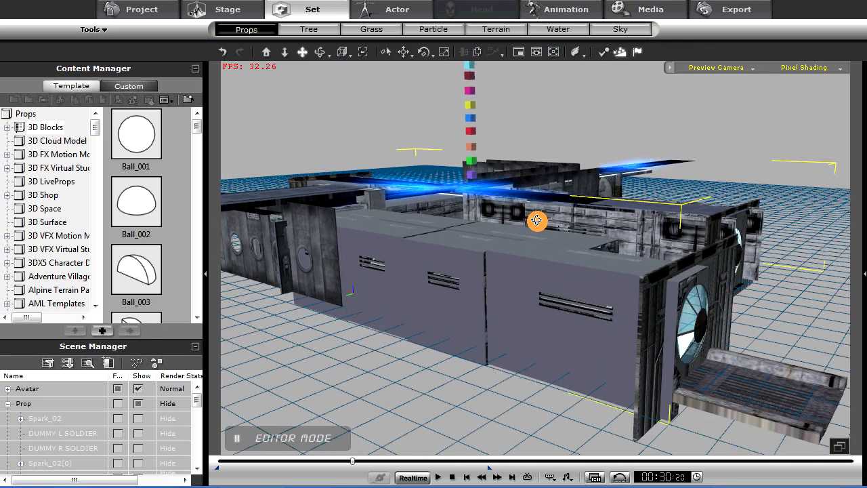
Activate the starry space image background for the scene and view the corridor set against it.
left_click(234, 9)
left_click(237, 29)
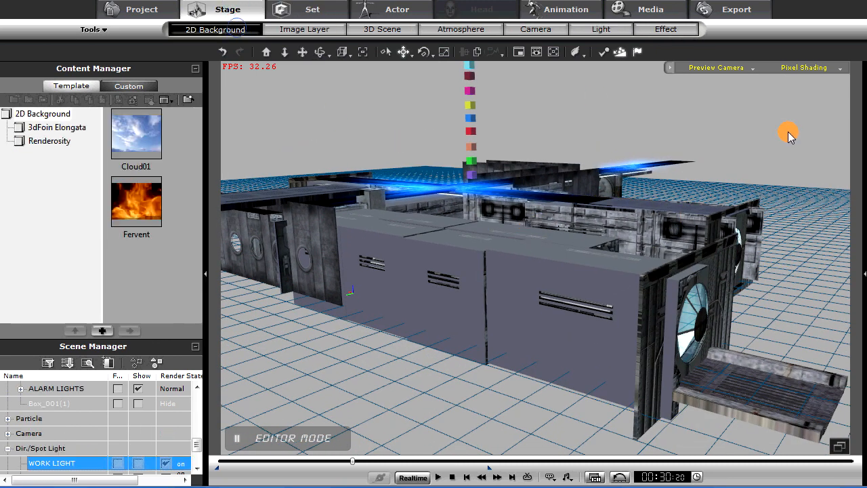
left_click(863, 272)
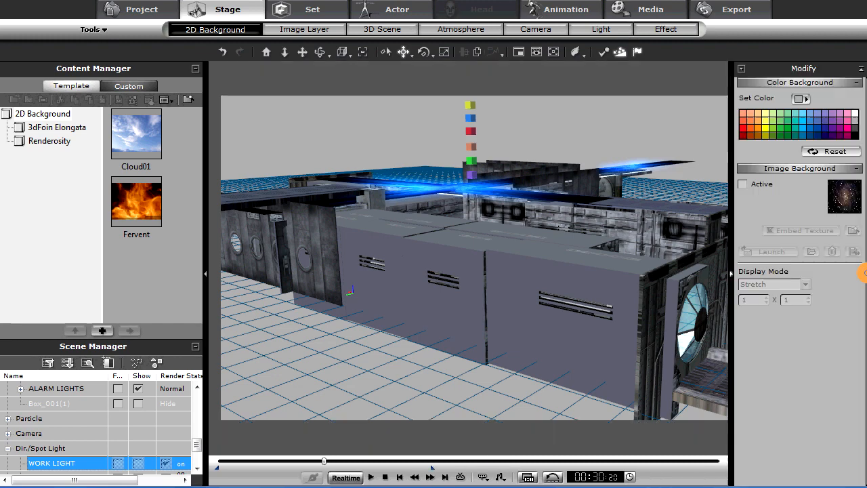
left_click(743, 185)
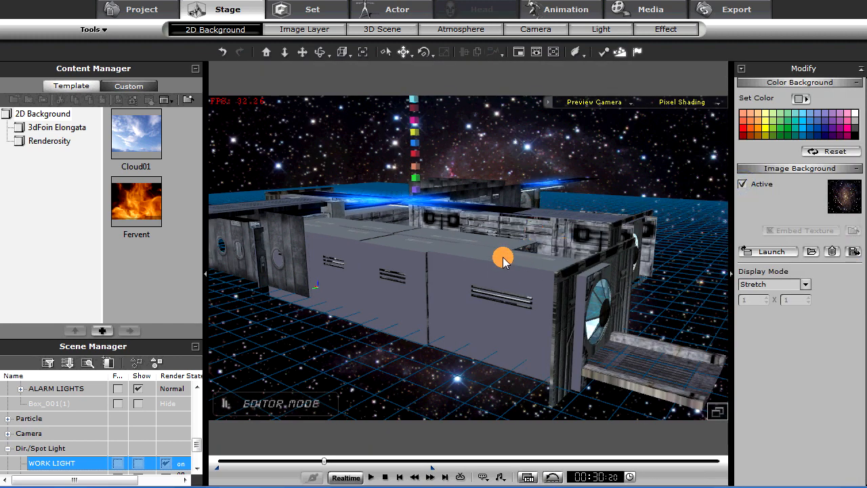
right_click_drag(503, 257, 509, 310)
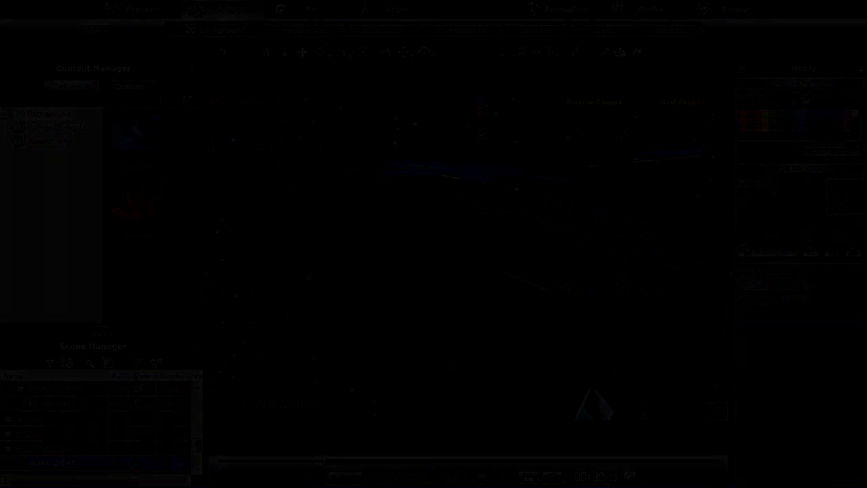